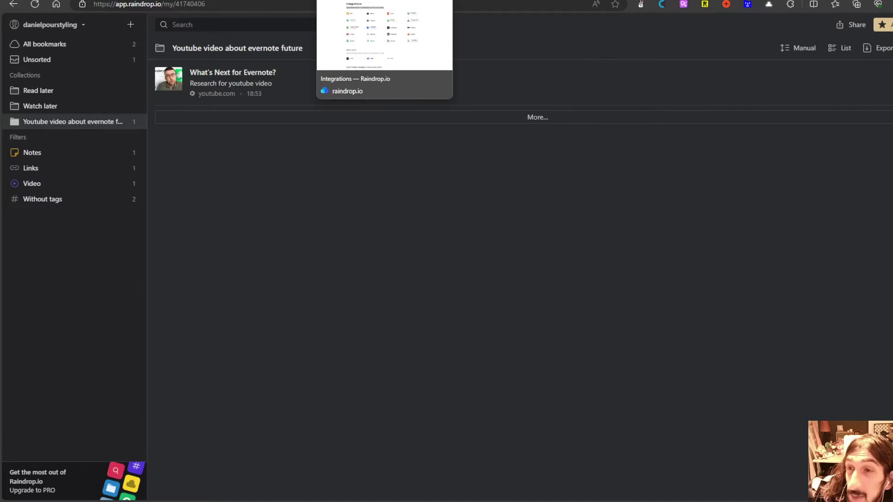
Step: Look over the Evernote import card, then bring up the Pricing page comparing Free $0 and Pro yearly €35
click(386, 1)
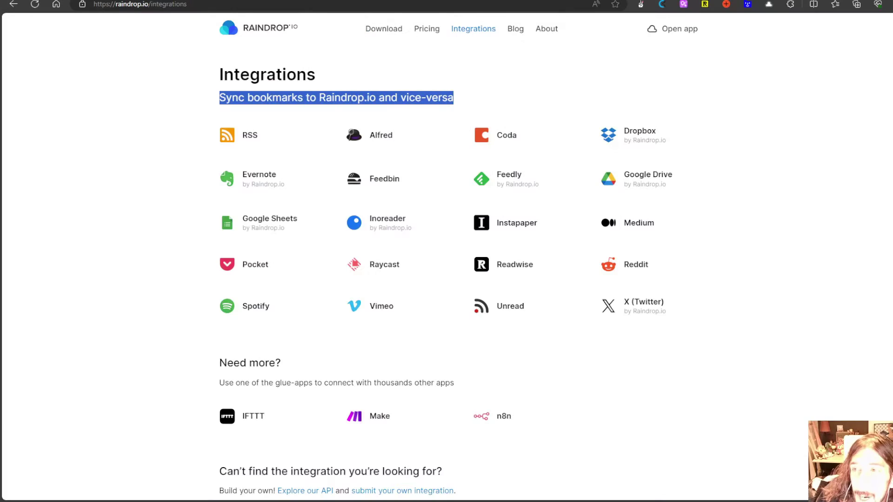
click(265, 183)
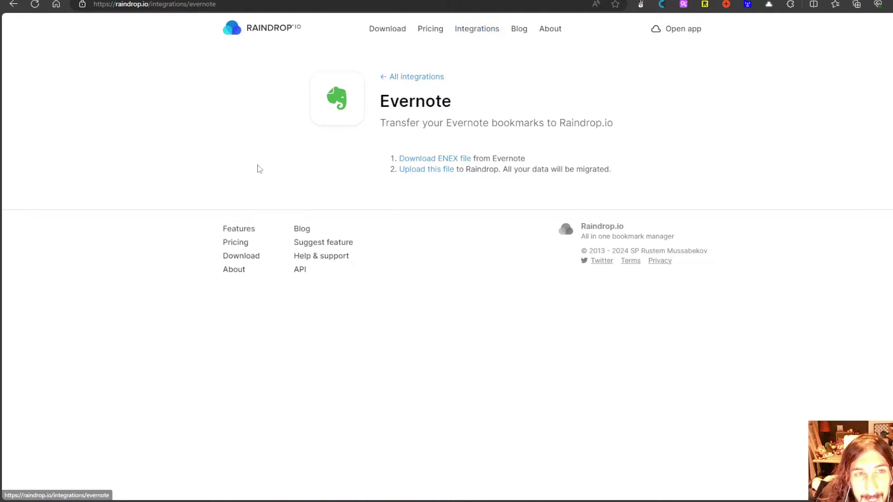
click(423, 29)
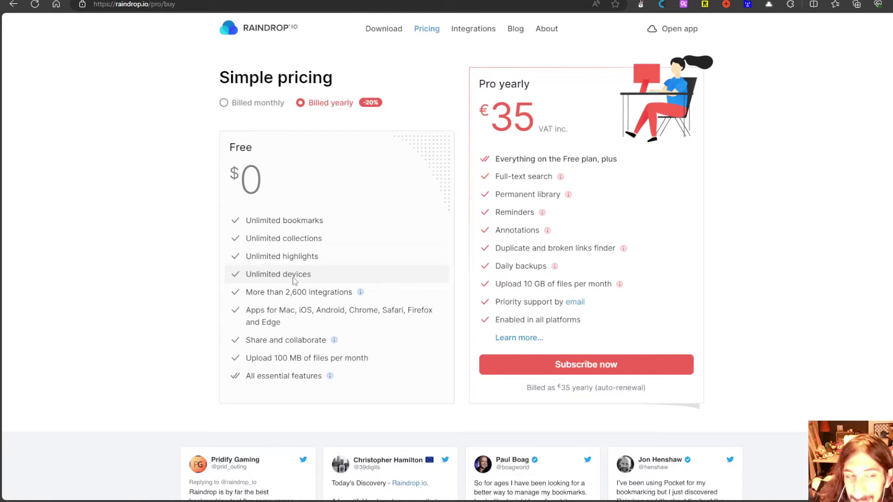
Step: Check the Free and Pro yearly feature info tips, highlighting the €35 Pro yearly price
mouse_move(298, 292)
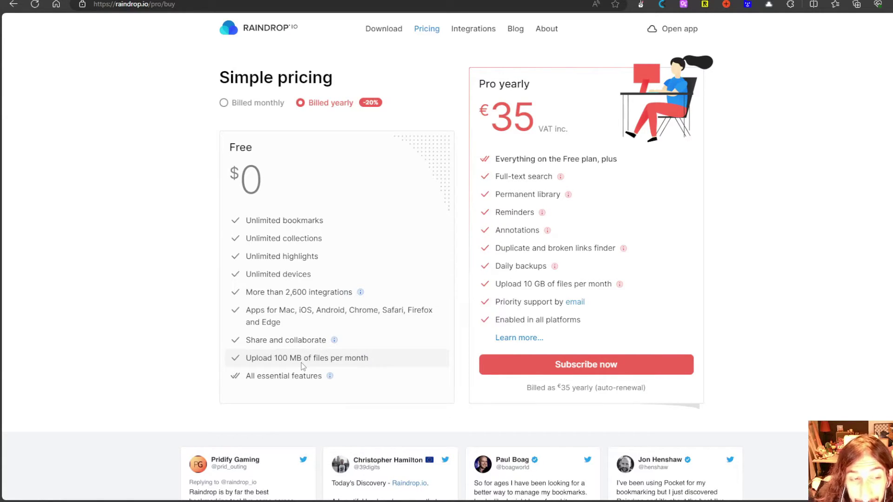
mouse_move(315, 379)
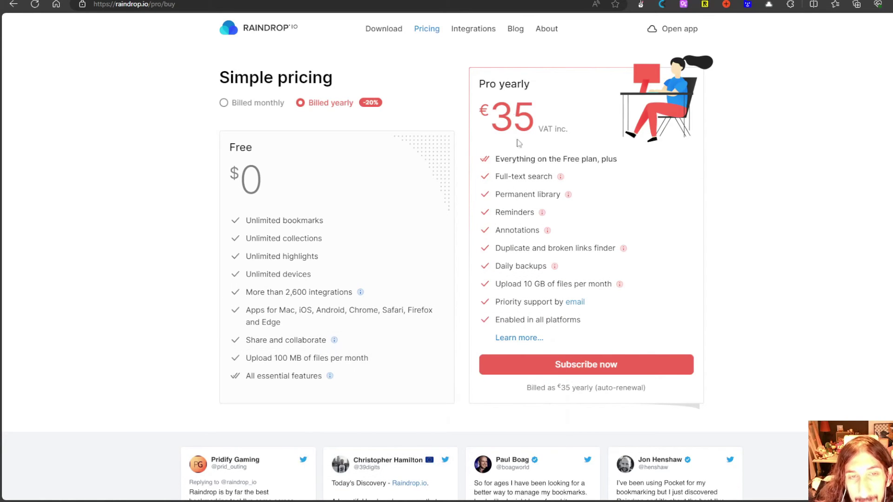
drag(531, 107, 482, 108)
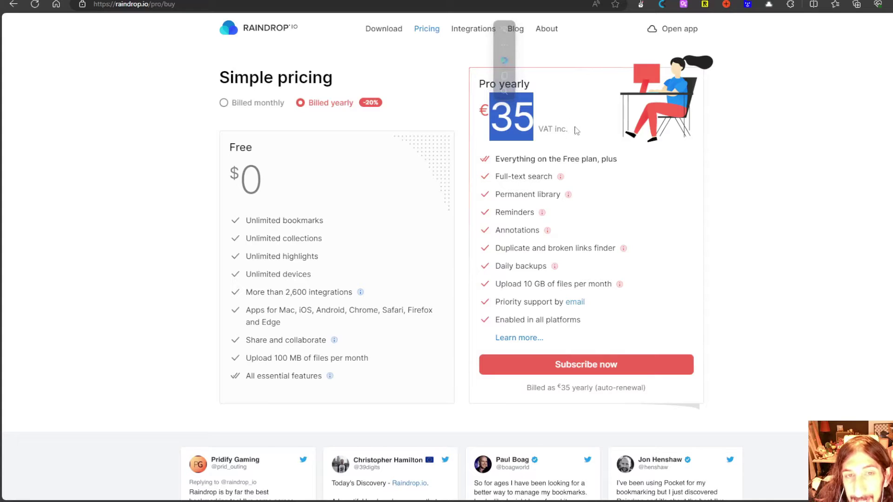
click(540, 162)
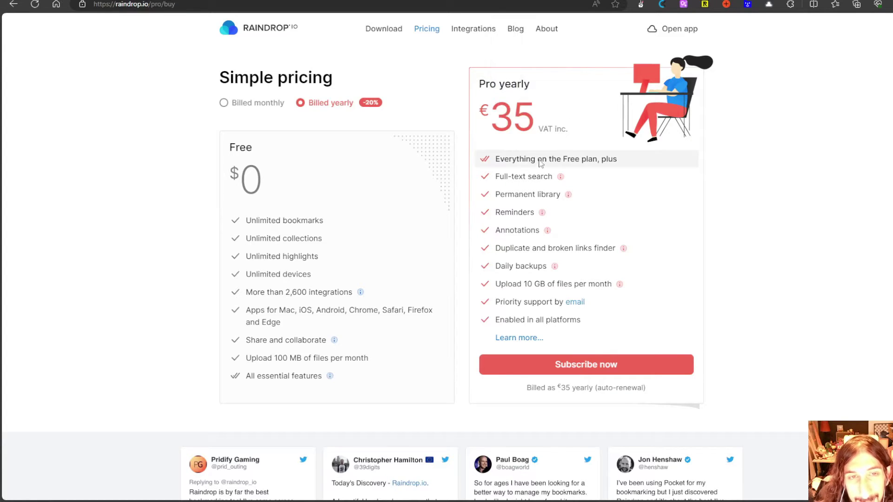
mouse_move(518, 181)
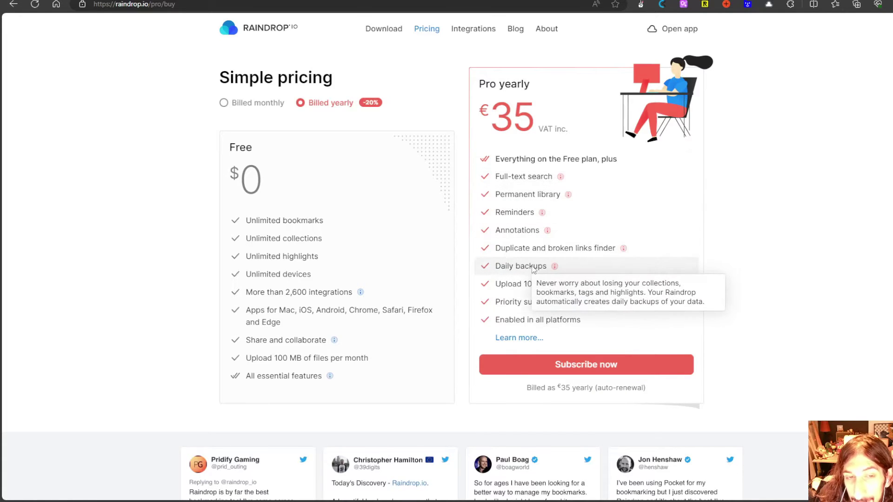
mouse_move(575, 291)
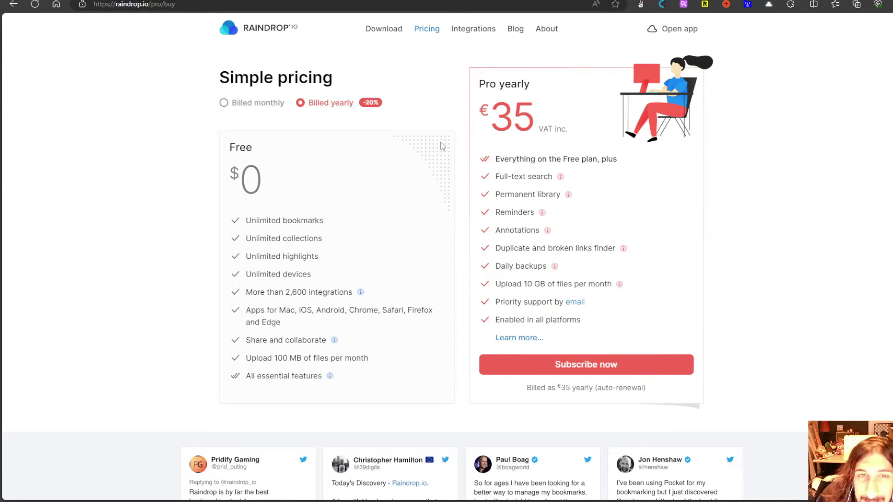
Step: Return to Integrations and scroll through the sync services and IFTTT, Make, n8n apps
click(458, 37)
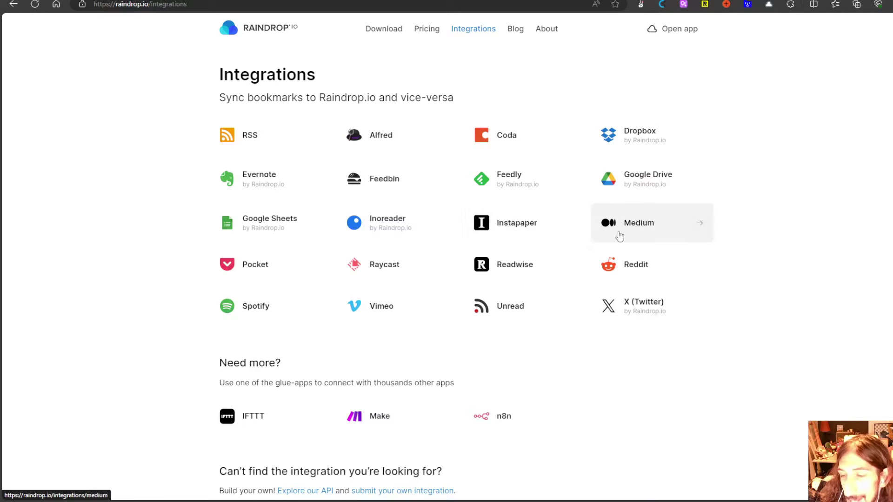
scroll(595, 247, down, 2)
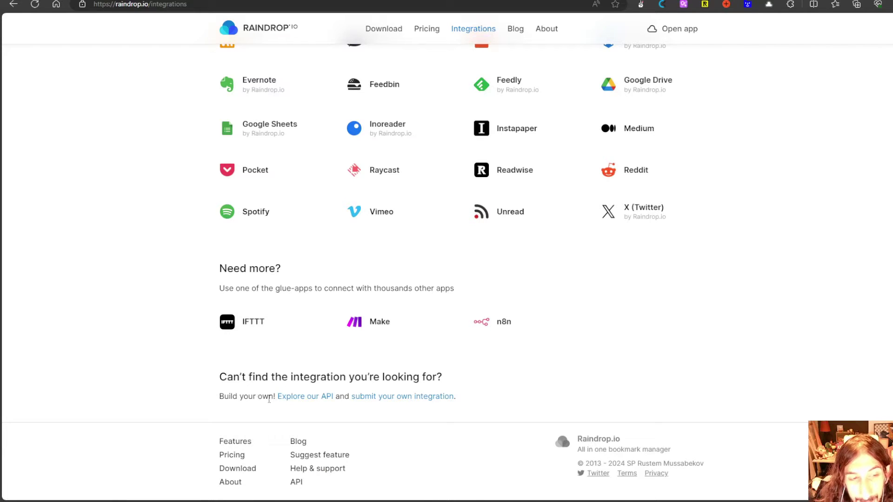
scroll(259, 394, up, 2)
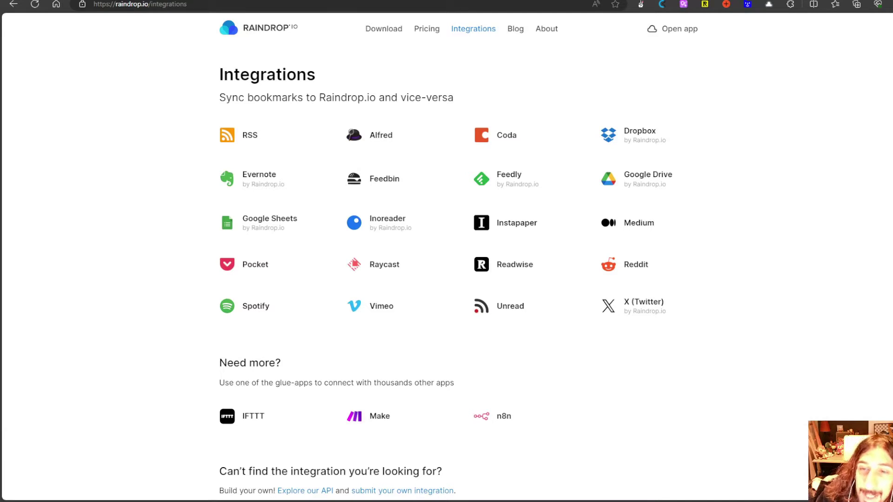
Step: Drag the 'My 2024 Daily Note and Productivity Routines Makeover' bookmark from Unsorted onto Read later and view it there
click(173, 2)
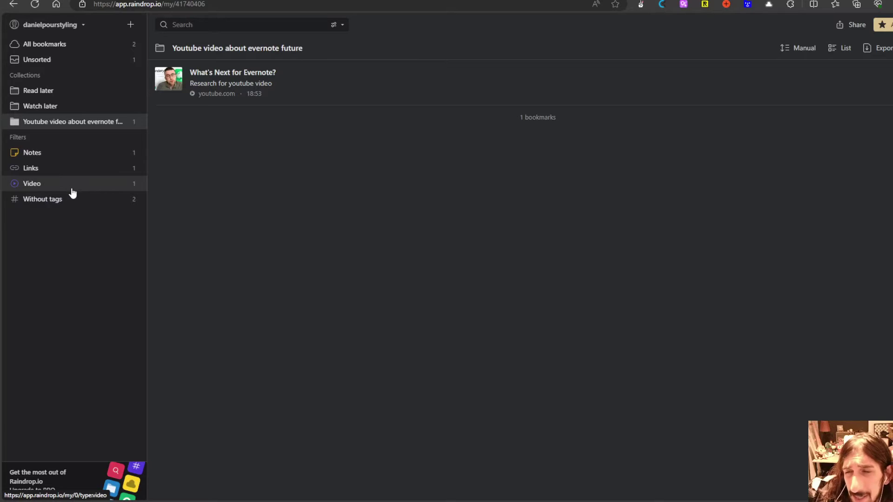
click(51, 67)
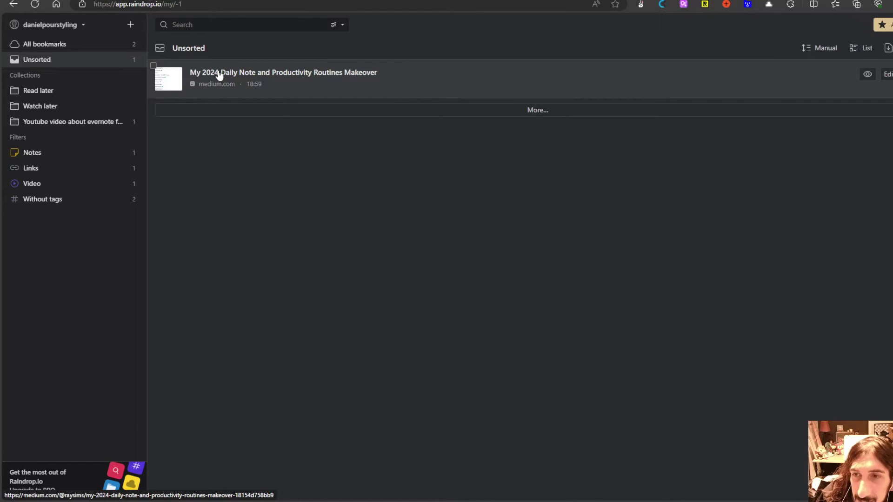
drag(216, 75, 55, 91)
click(56, 91)
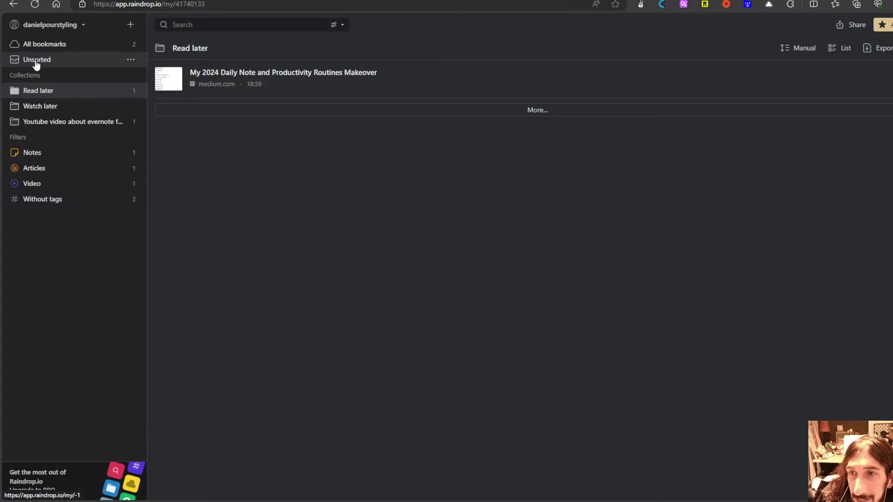
Step: Read the saved Daily Note article on Medium, then browse back to the medium.com home feed
click(239, 83)
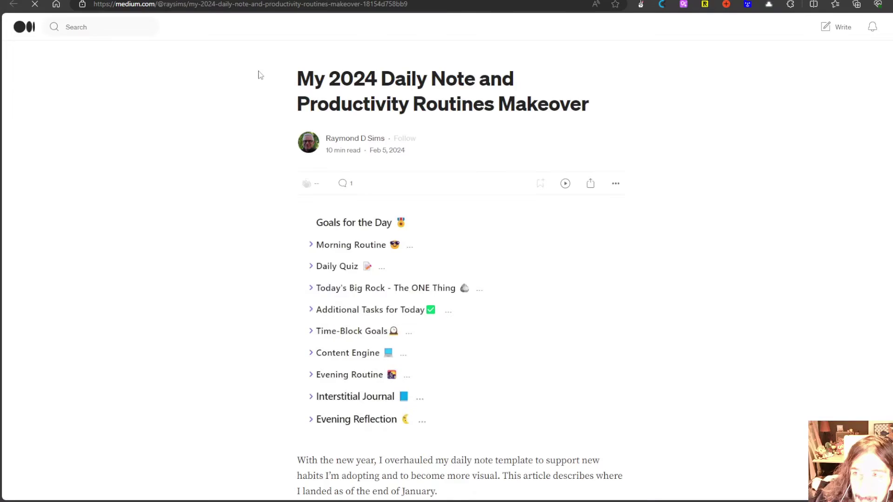
scroll(256, 75, down, 8)
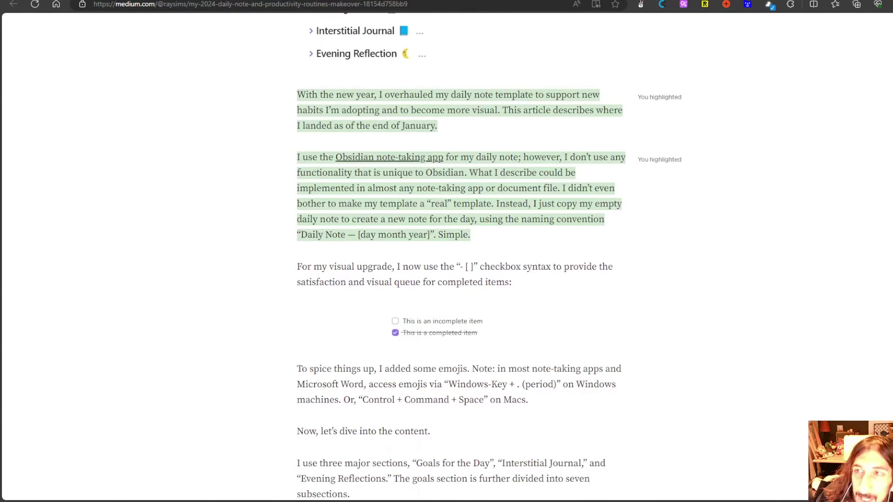
key(alt+Left)
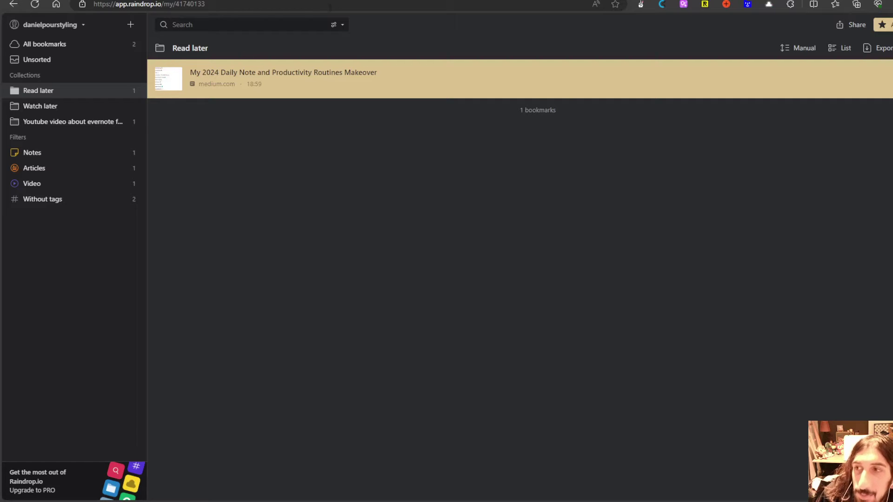
key(ctrl+Tab)
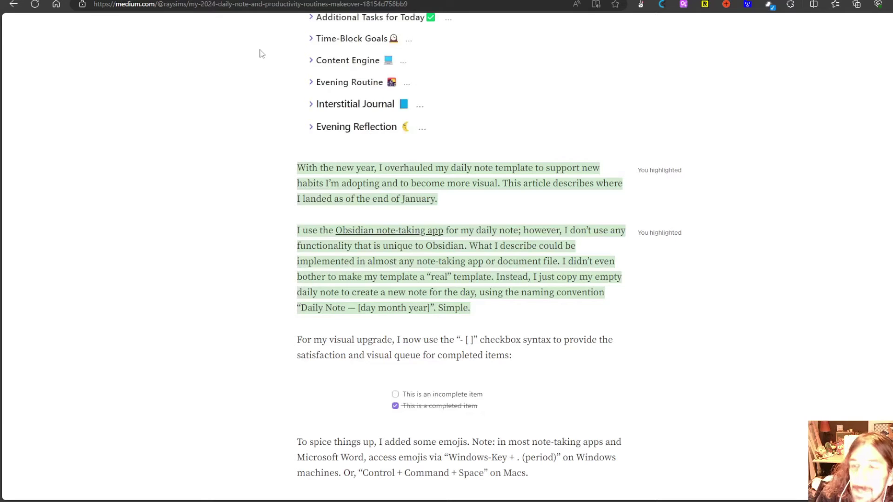
key(alt+Left)
scroll(287, 331, down, 2)
click(287, 331)
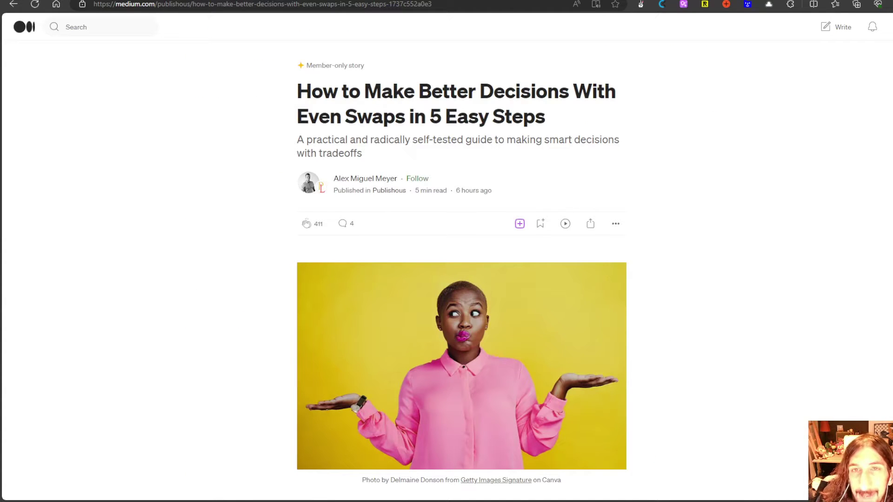
click(769, 4)
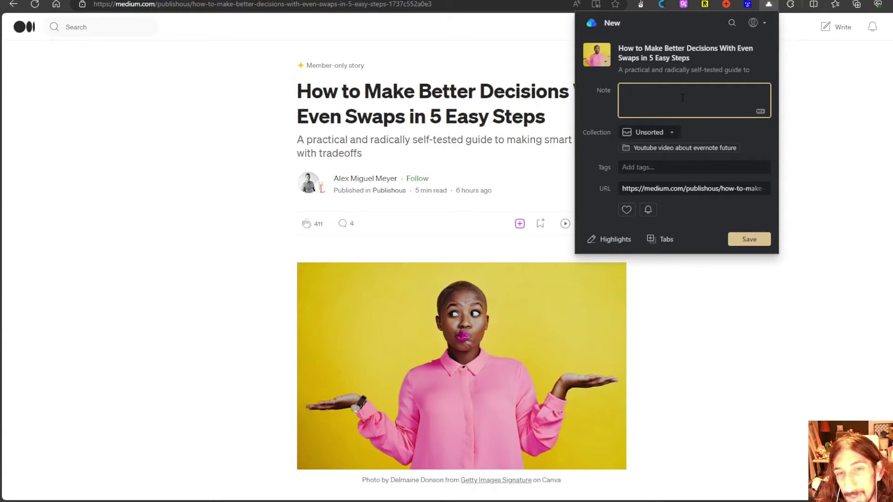
text(ms)
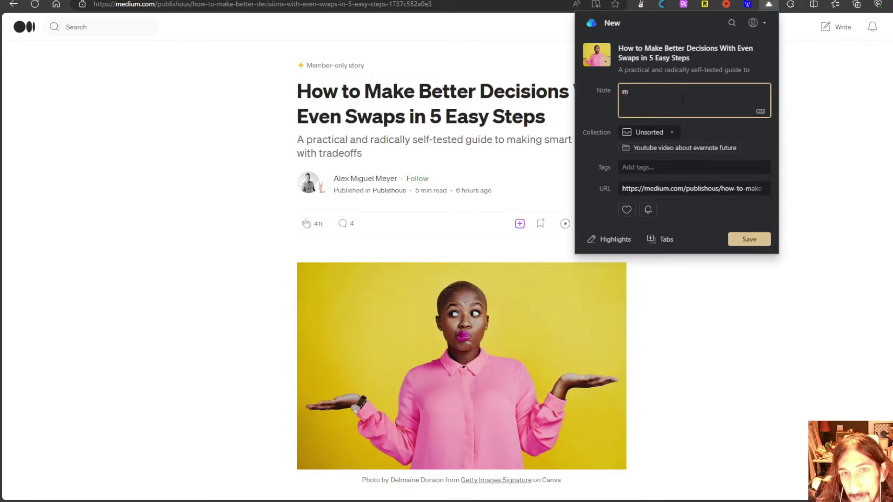
key(BackSpace)
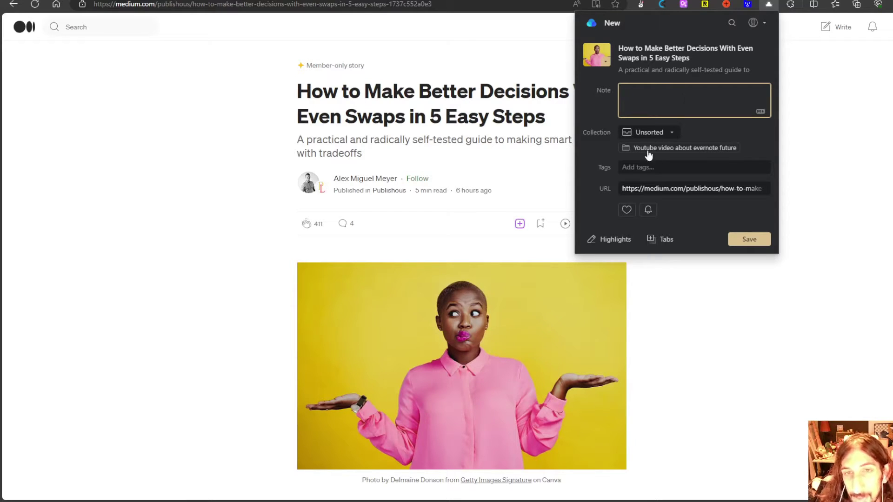
click(649, 132)
click(612, 65)
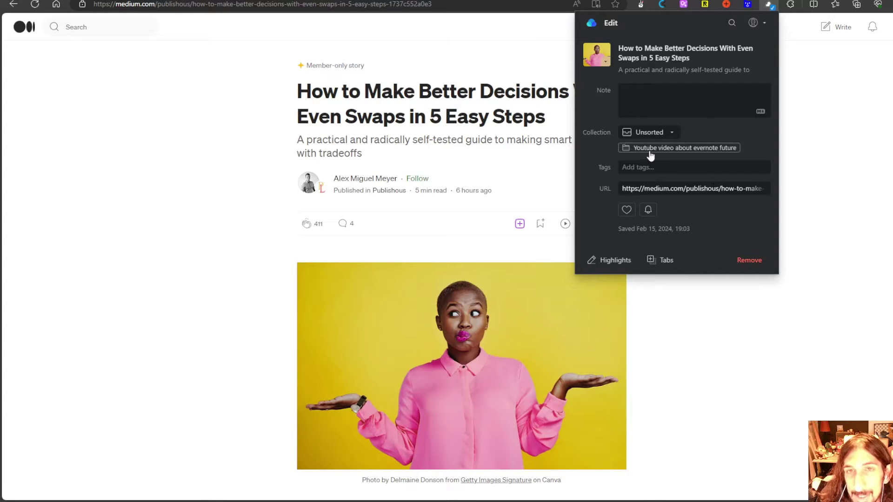
click(657, 103)
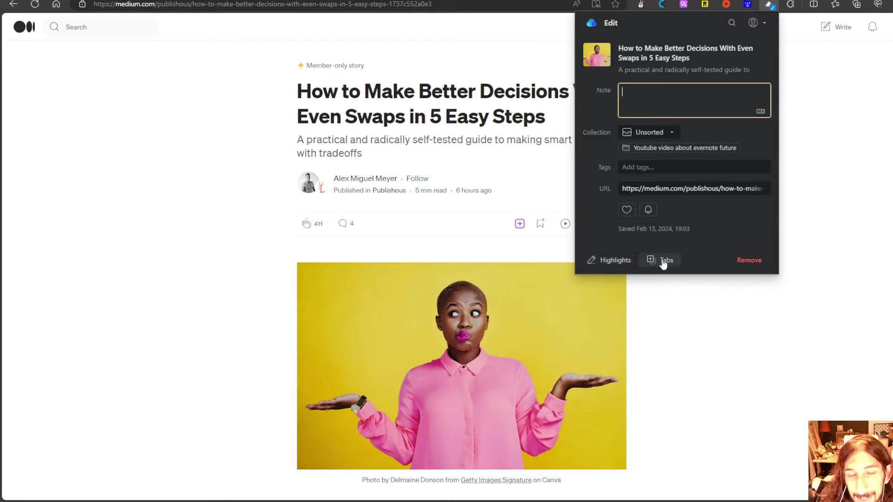
click(637, 91)
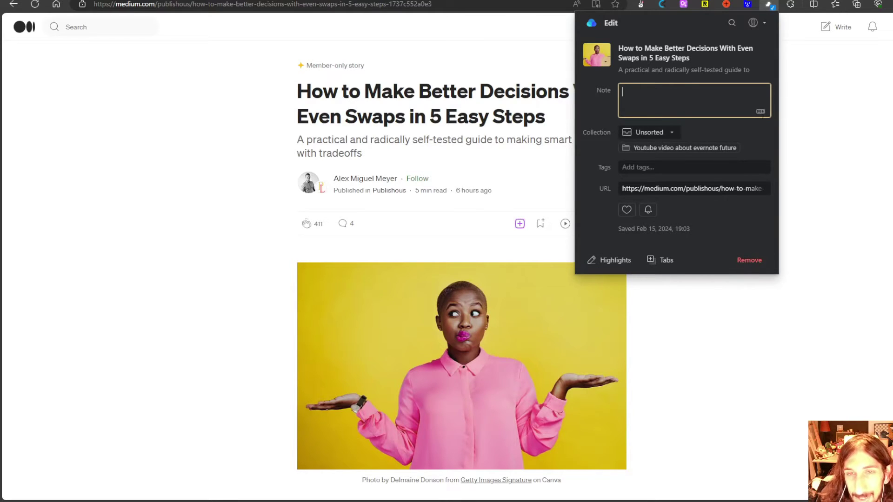
click(750, 262)
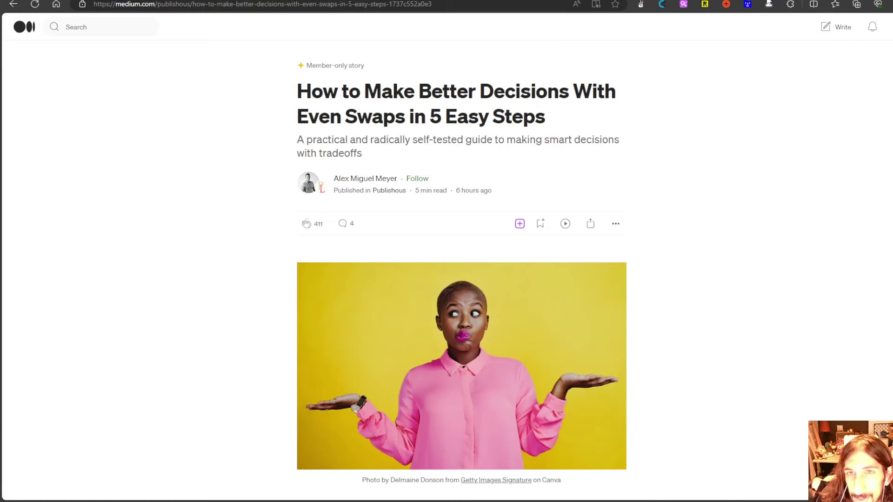
Step: Save the Even Swaps article with the Raindrop extension and select it in Unsorted
click(768, 4)
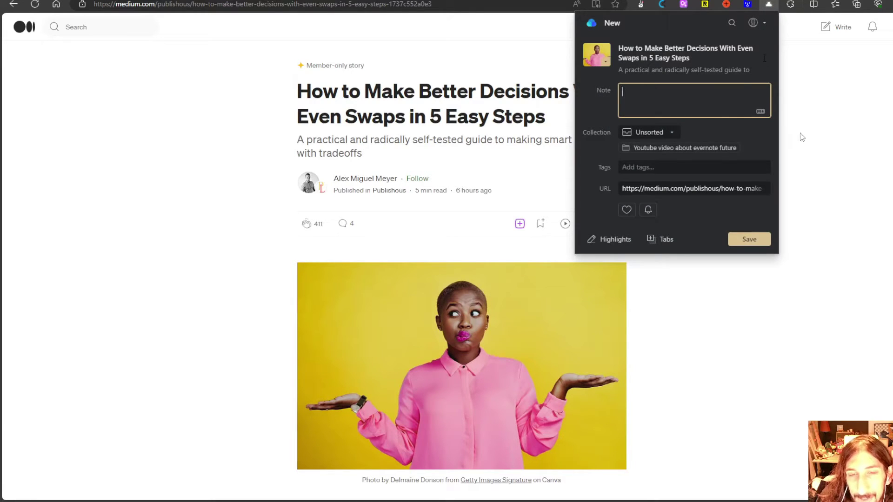
click(758, 240)
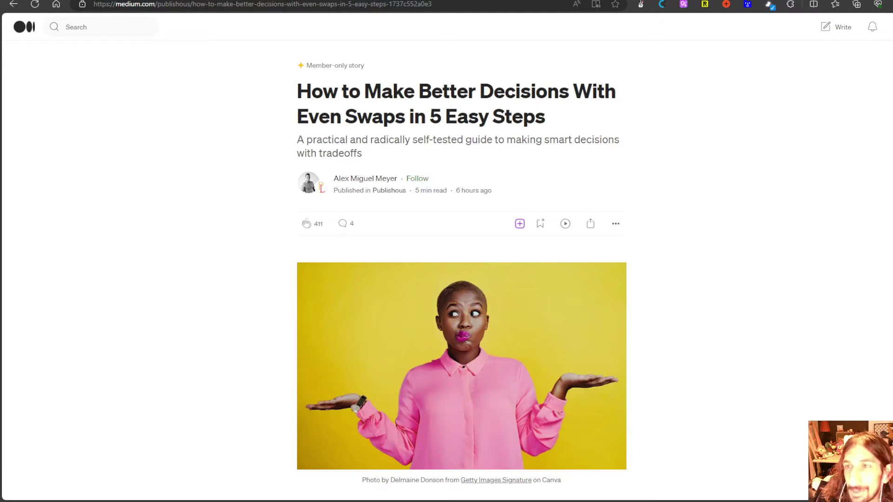
key(ctrl+Tab)
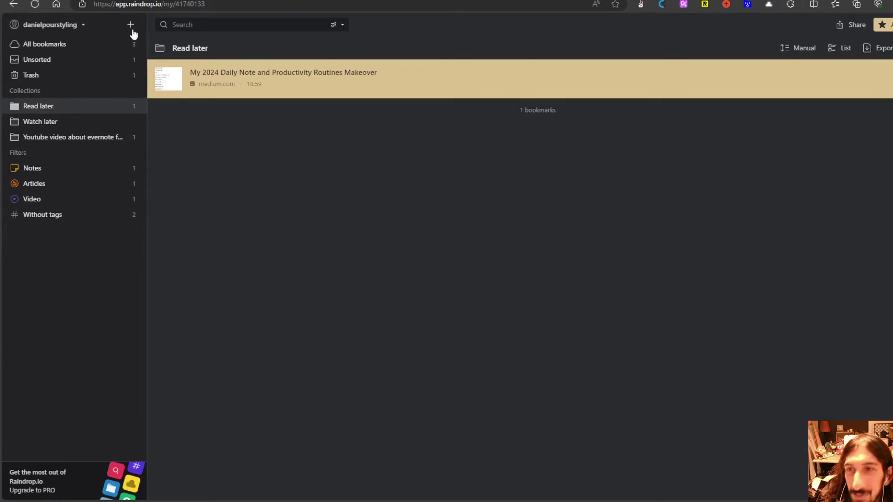
click(60, 61)
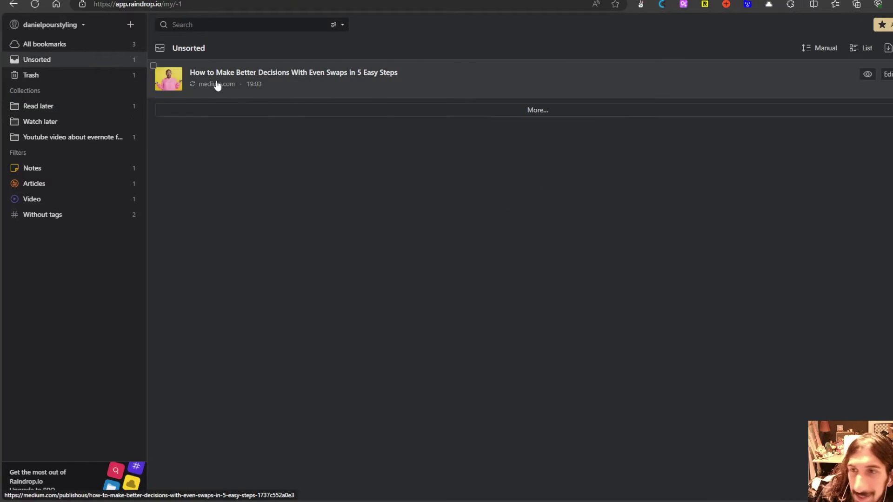
click(153, 65)
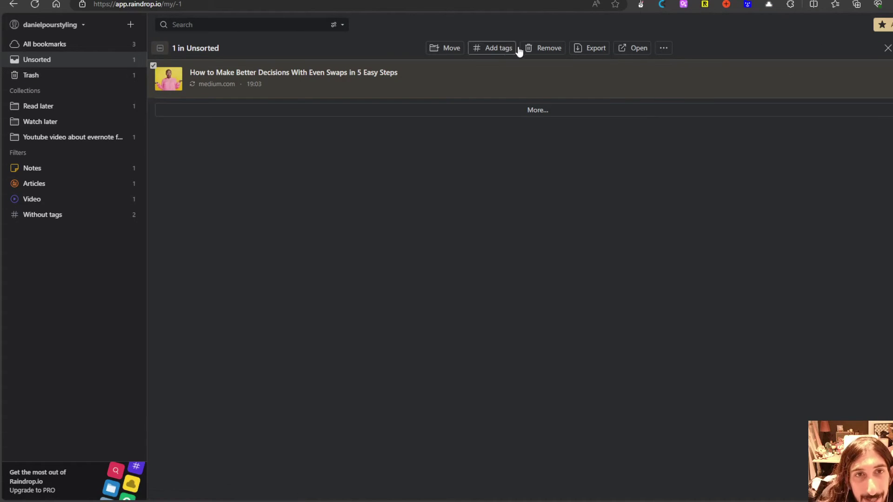
Step: Remove the checked Even Swaps bookmark and confirm the deletion
click(539, 48)
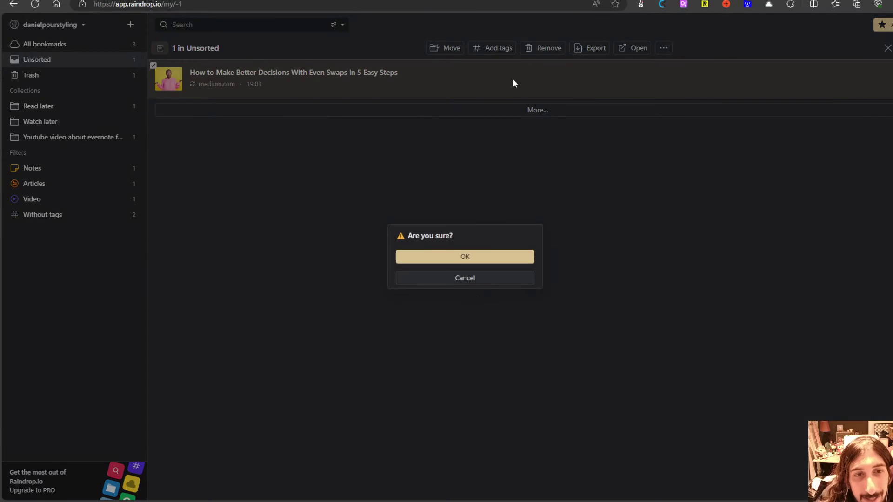
click(470, 256)
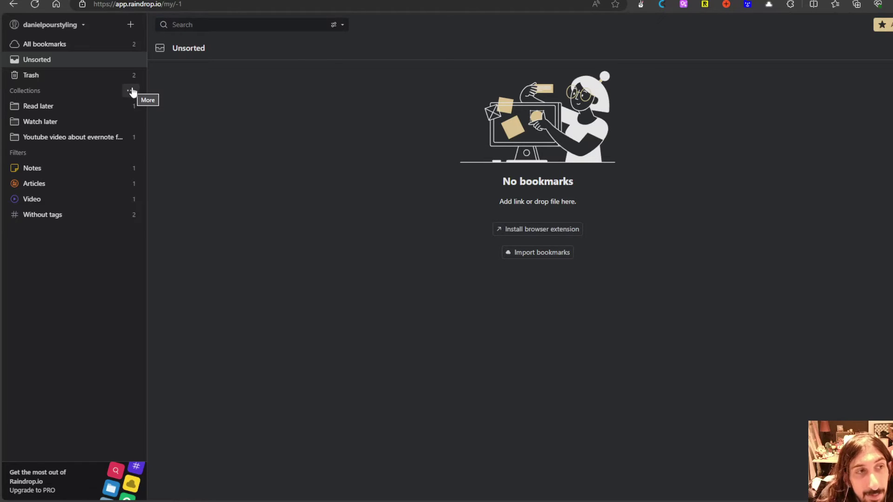
Step: Show the 'Youtube video about evernote future' collection with its 'What's Next for Evernote?' bookmark
click(74, 138)
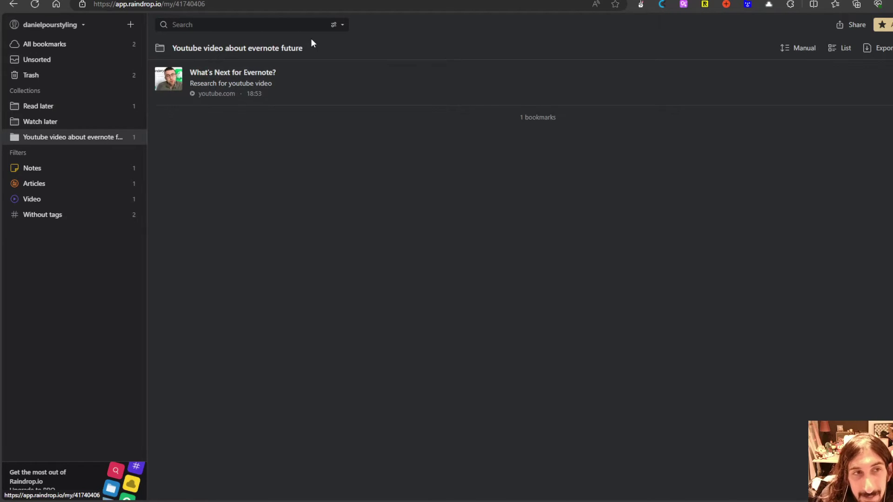
drag(311, 45, 220, 49)
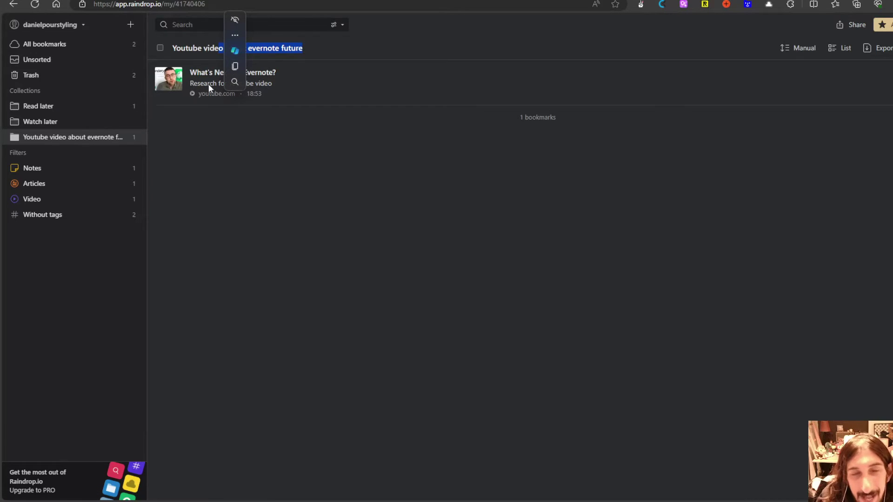
click(235, 35)
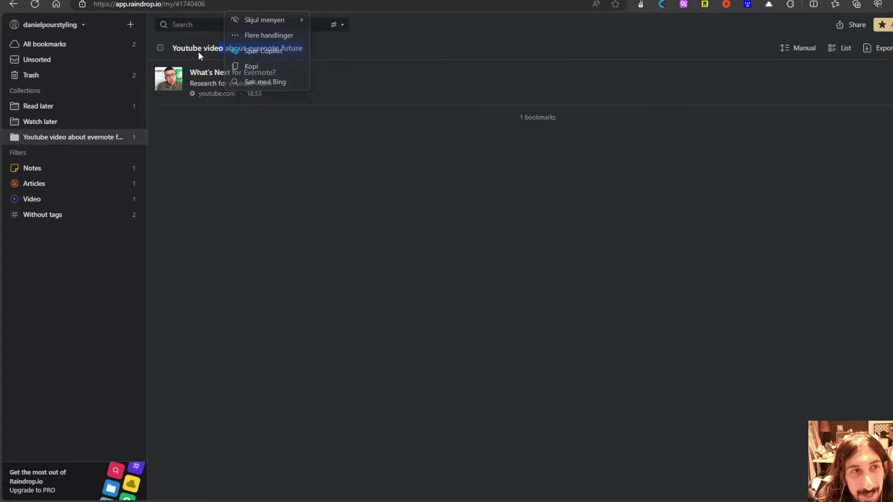
click(353, 46)
click(352, 47)
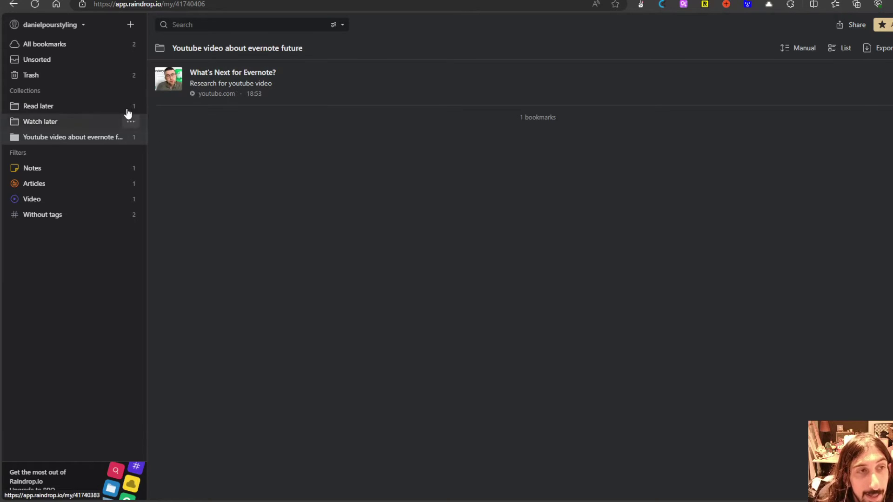
Step: Create a collection named 'Youtube video test'
click(136, 26)
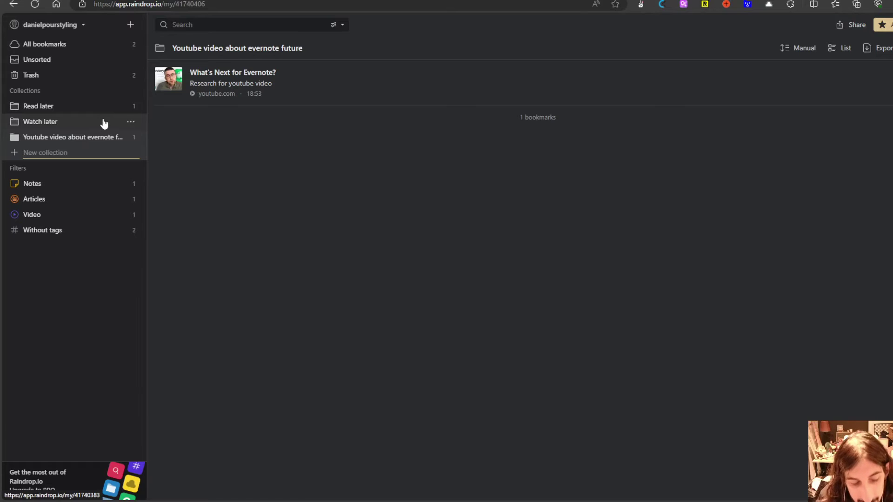
text(Youtube vi)
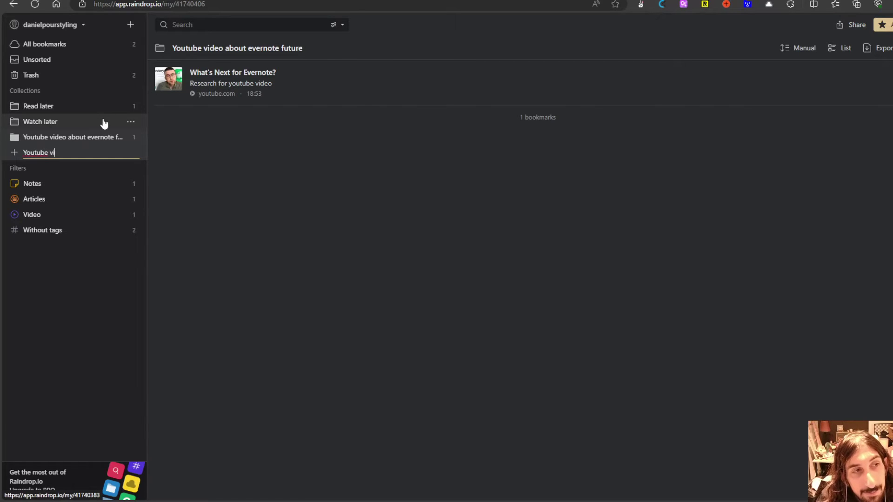
text(deo test)
key(Return)
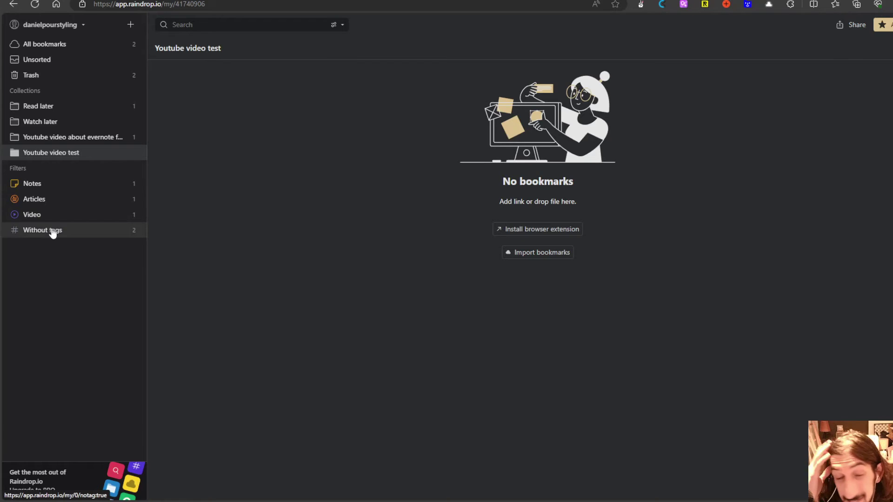
Step: Cycle through the Notes, Articles, Video and Without tags filters, ending on Articles
click(41, 186)
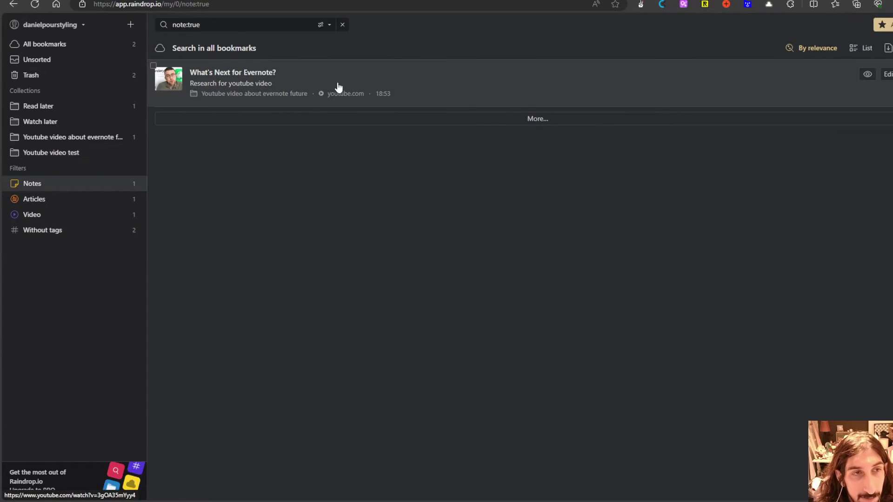
click(70, 200)
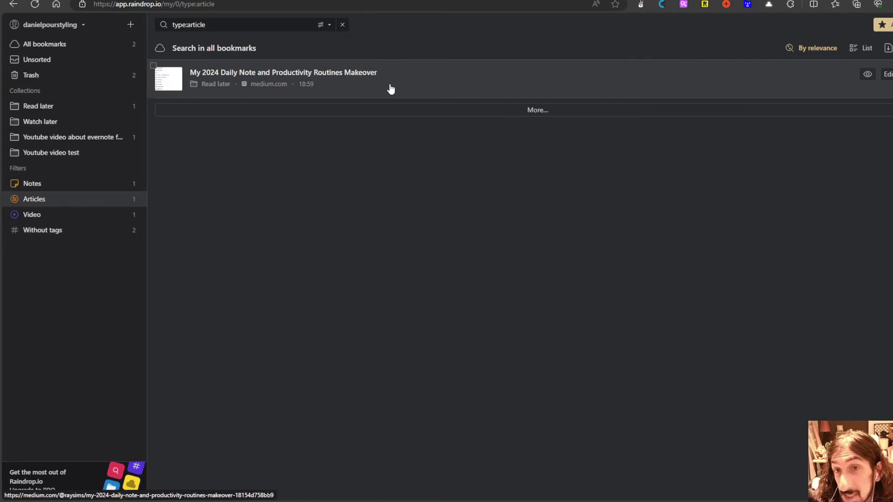
click(32, 217)
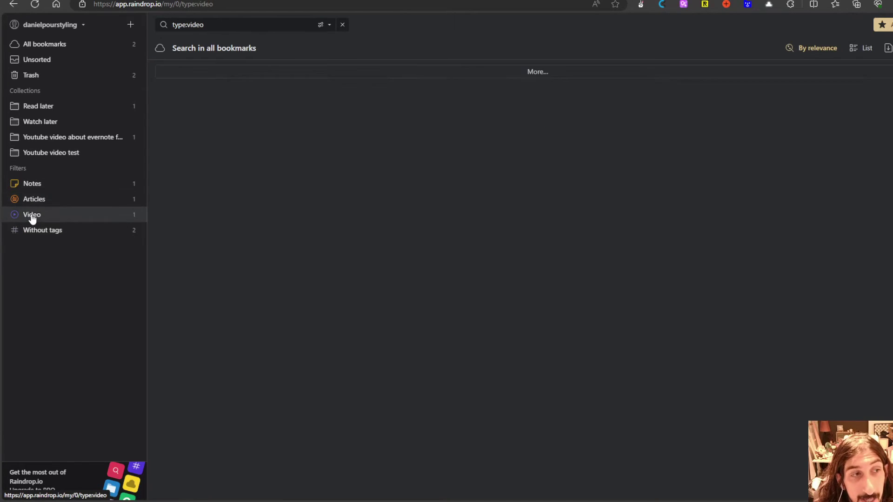
click(68, 230)
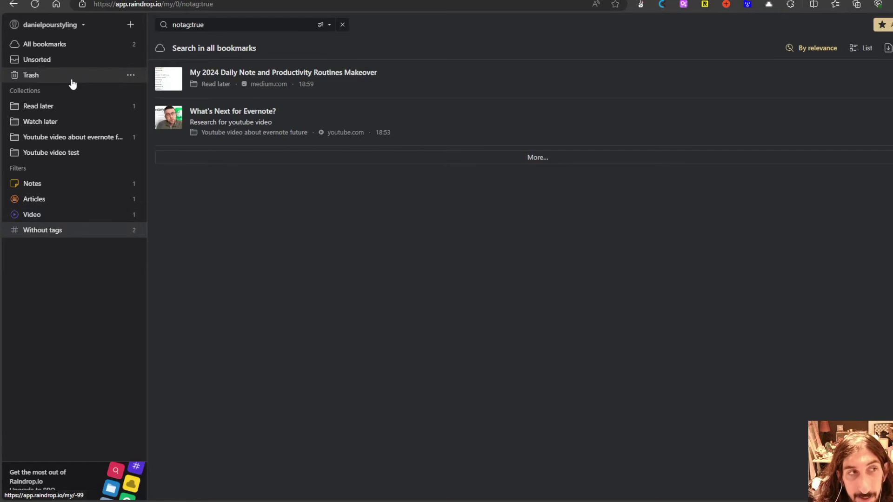
click(65, 205)
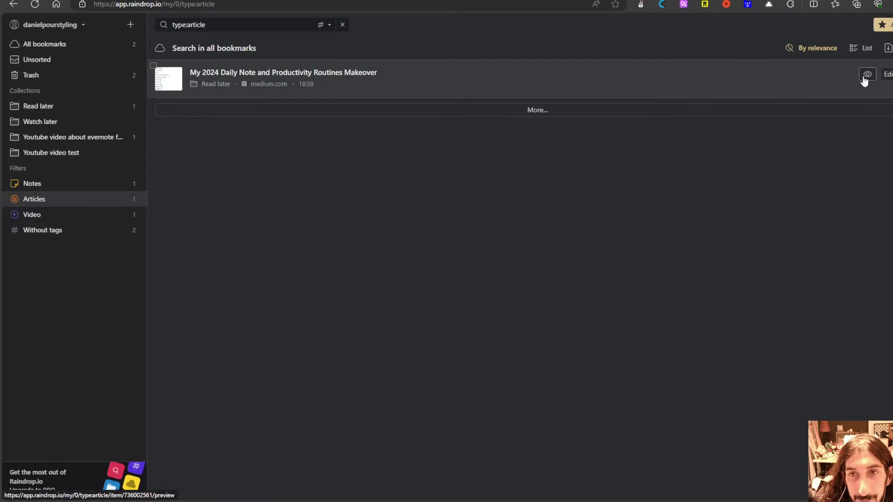
click(861, 80)
scroll(623, 136, down, 6)
scroll(606, 131, down, 15)
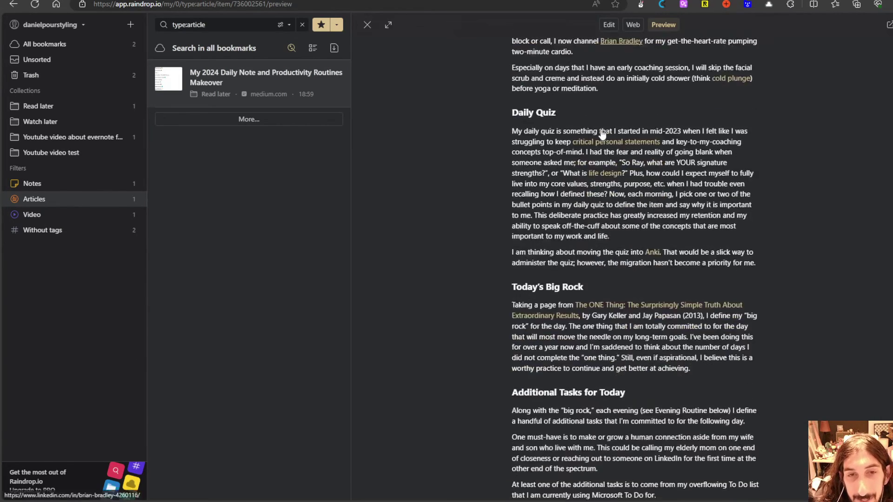
scroll(665, 248, down, 14)
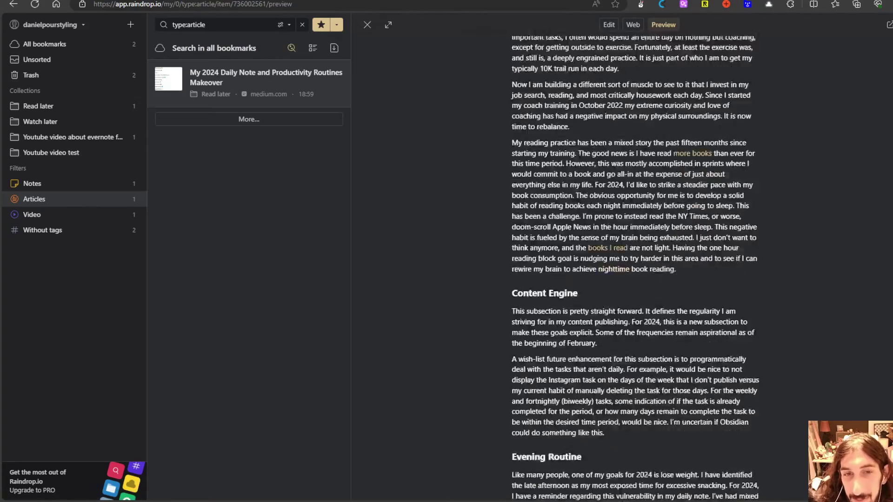
scroll(571, 169, down, 10)
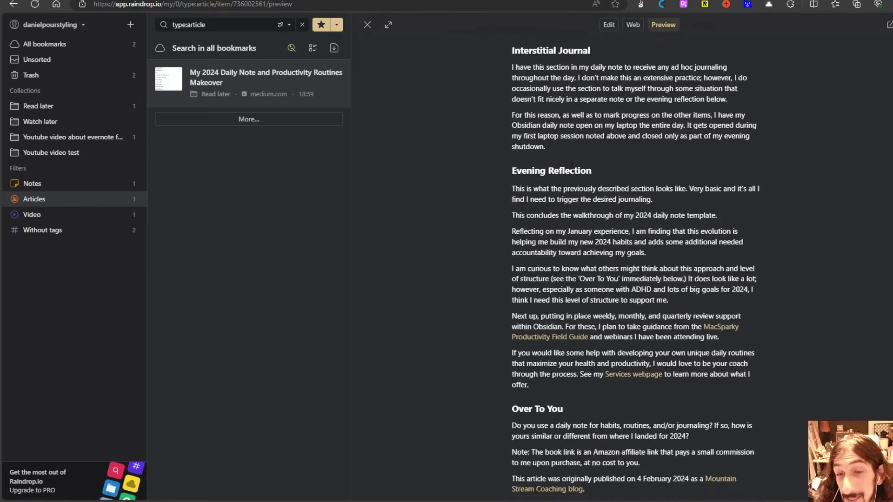
scroll(621, 170, up, 8)
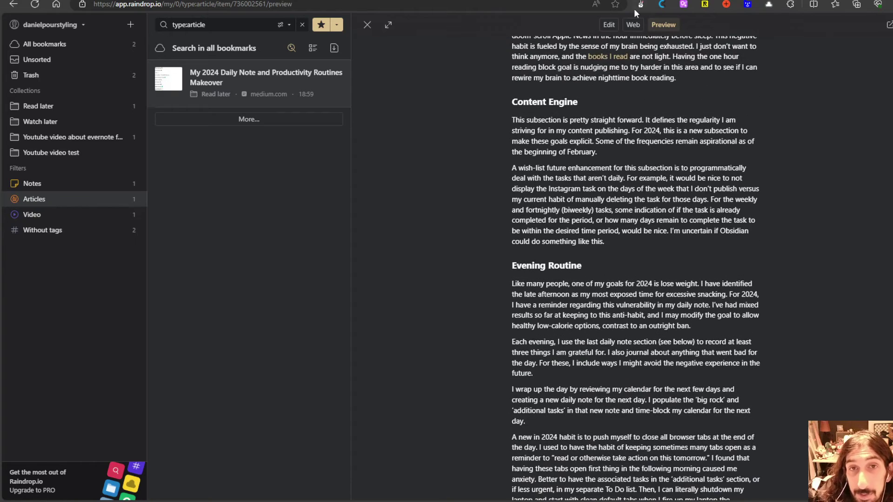
click(631, 25)
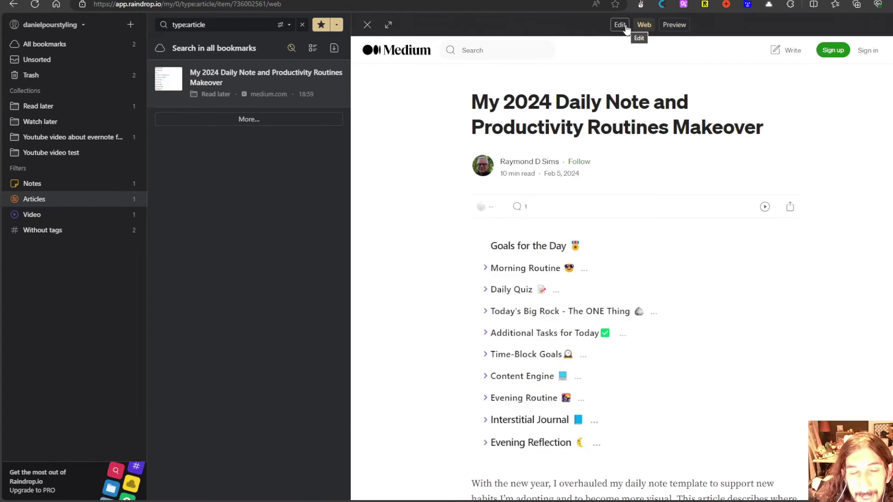
click(622, 26)
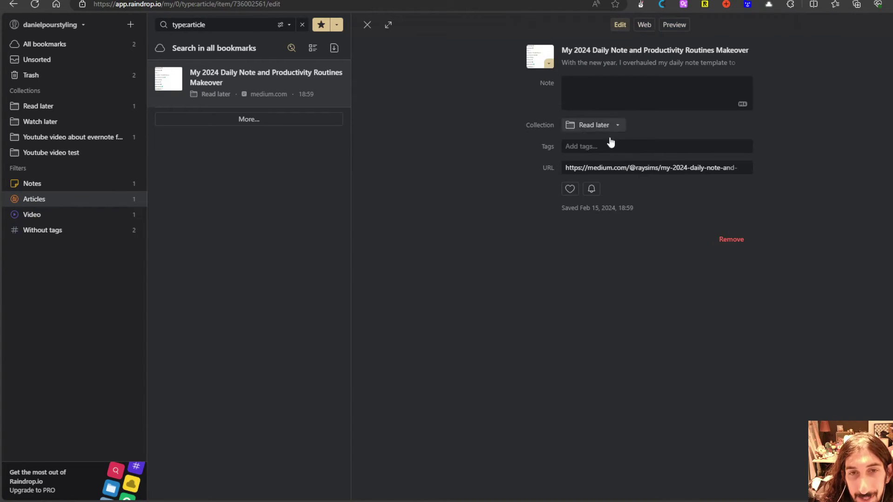
click(674, 24)
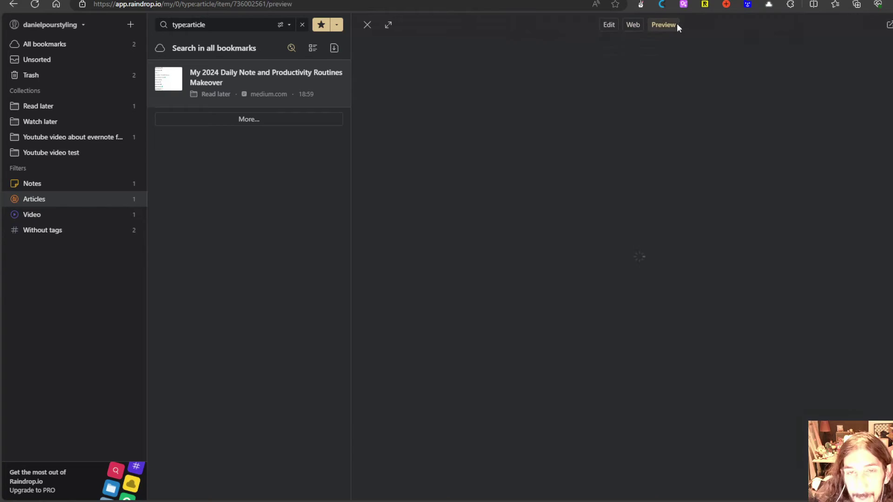
scroll(570, 120, down, 7)
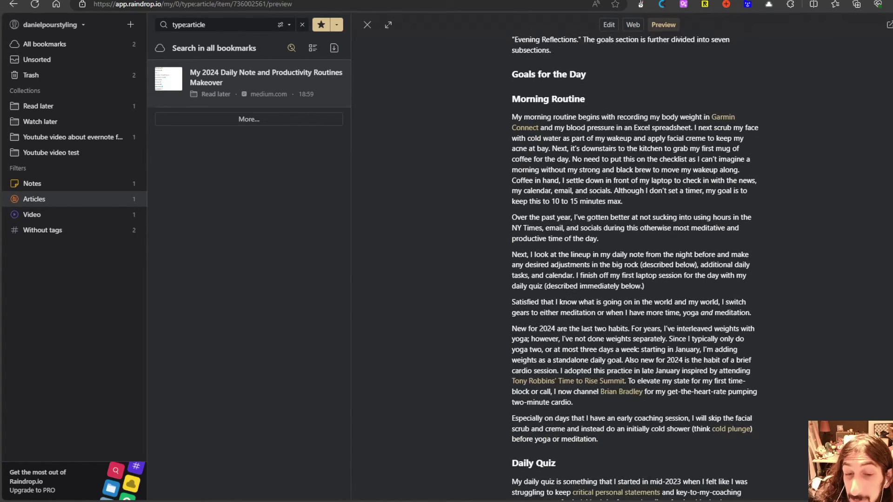
scroll(569, 120, down, 3)
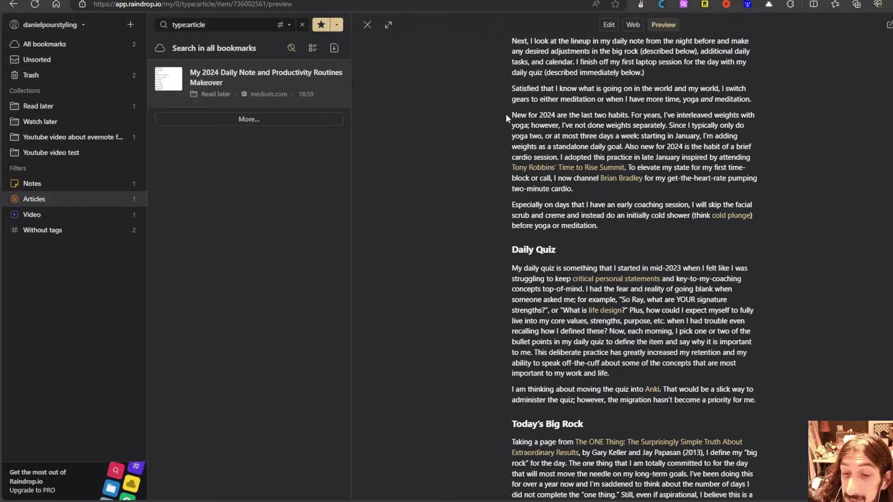
scroll(505, 116, down, 3)
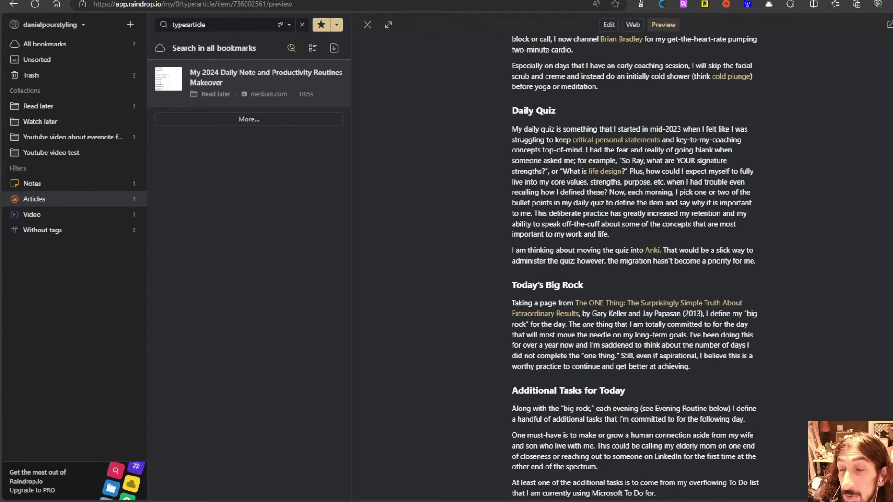
click(367, 24)
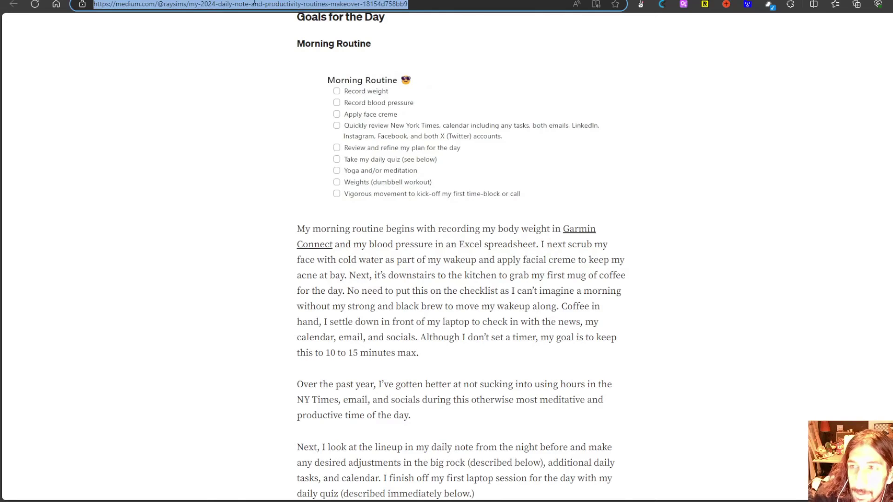
Step: Open google.com and search for 'evernote', skimming the results
click(252, 9)
text(g)
key(Return)
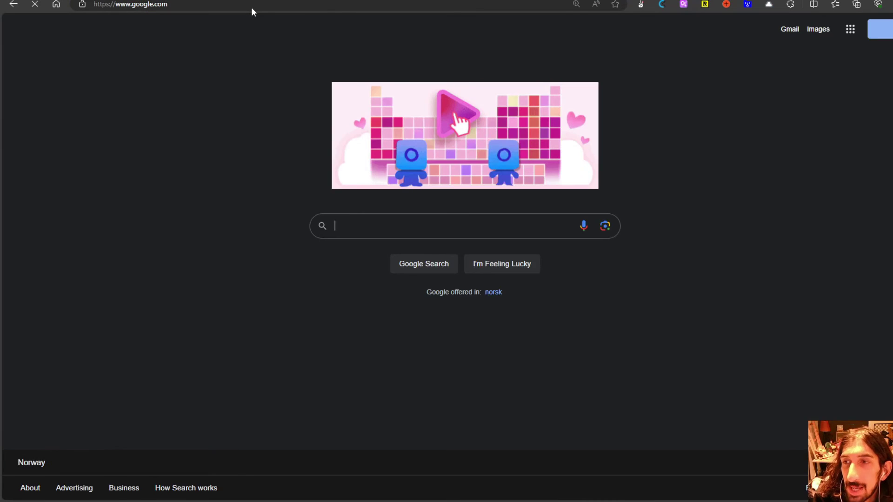
text(evernote)
key(Return)
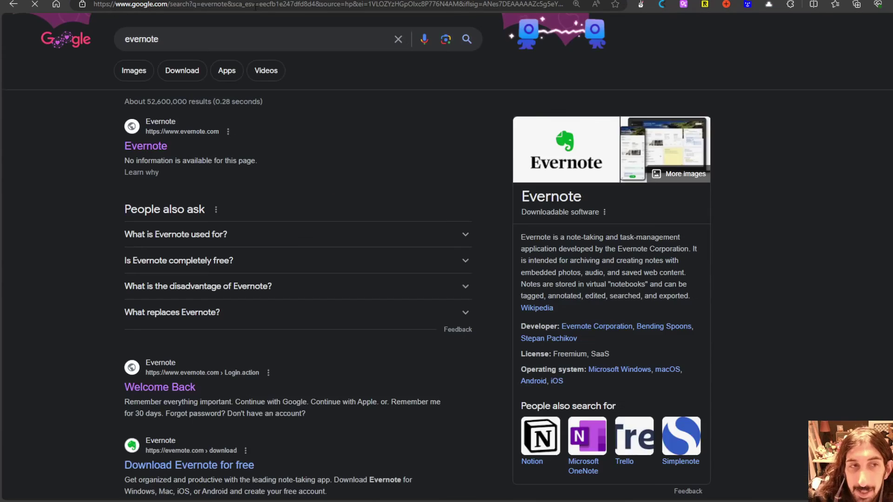
scroll(260, 289, down, 15)
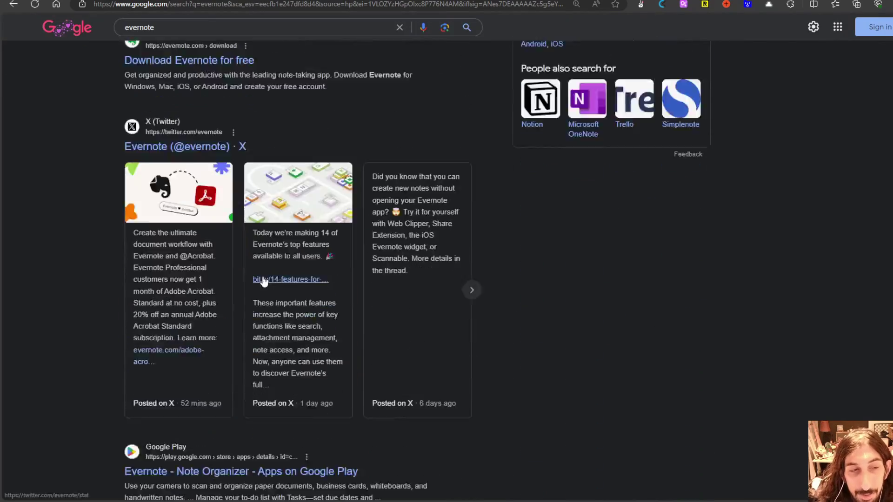
scroll(374, 273, down, 4)
scroll(369, 269, up, 8)
Step: Refine the query to 'evernote news' and browse the news results
click(231, 29)
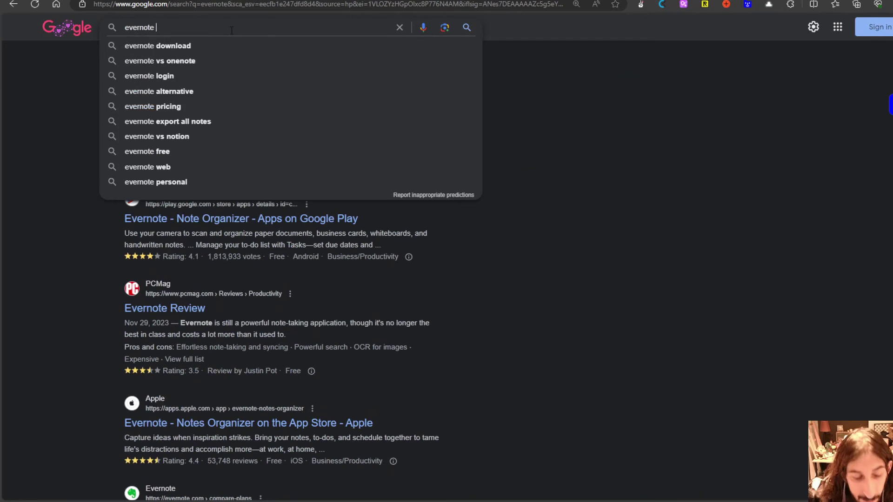
text(news)
key(Return)
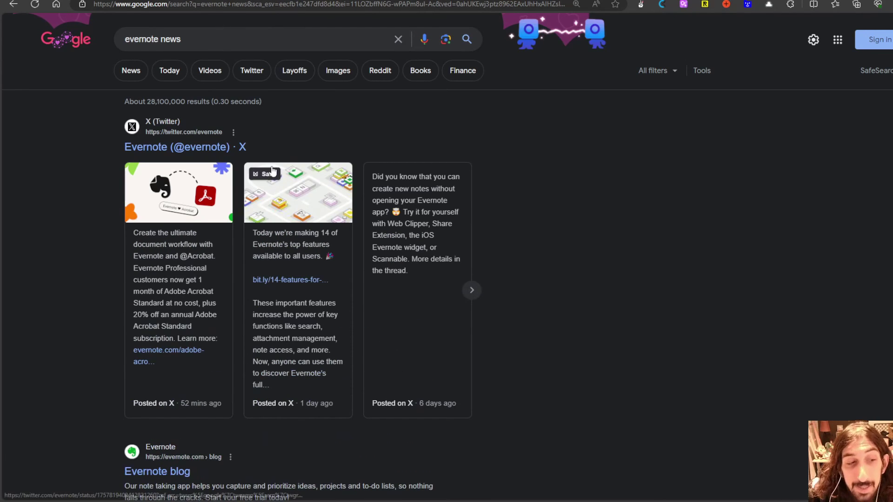
scroll(309, 178, down, 3)
scroll(331, 177, down, 3)
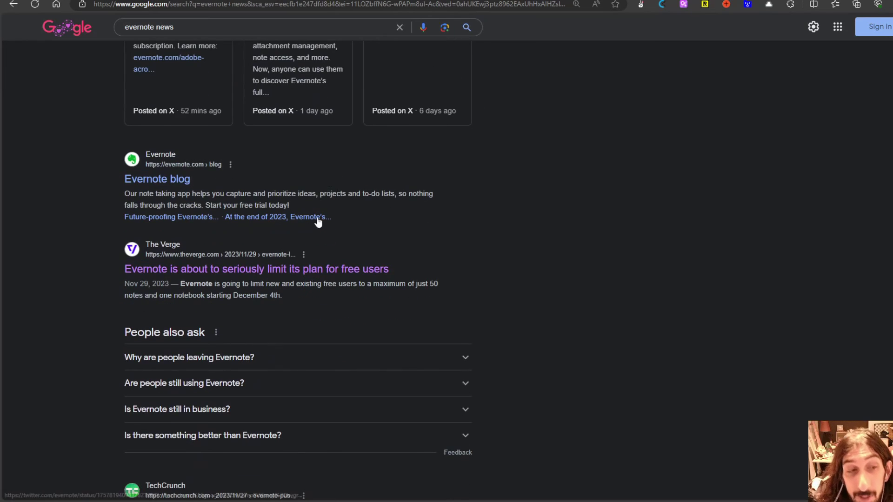